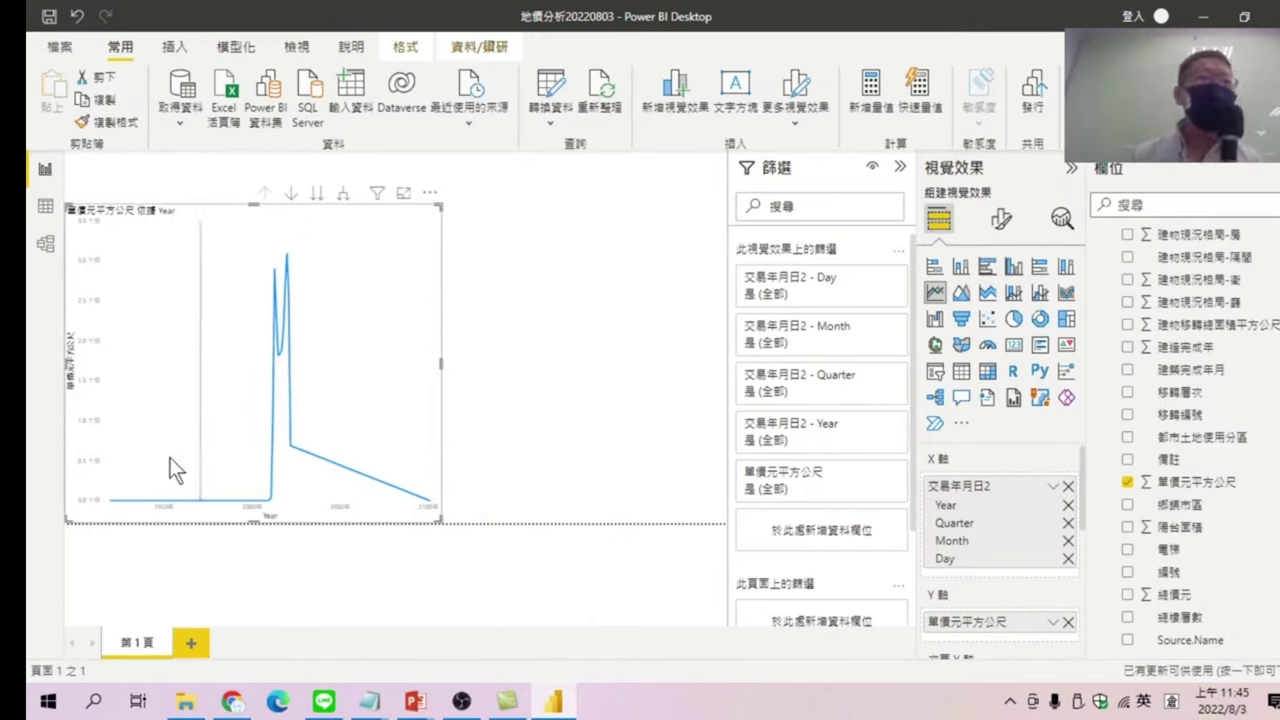
- Toggle the Filters pane and reselect the line chart to show its visual-level filters
mouse_move(413, 513)
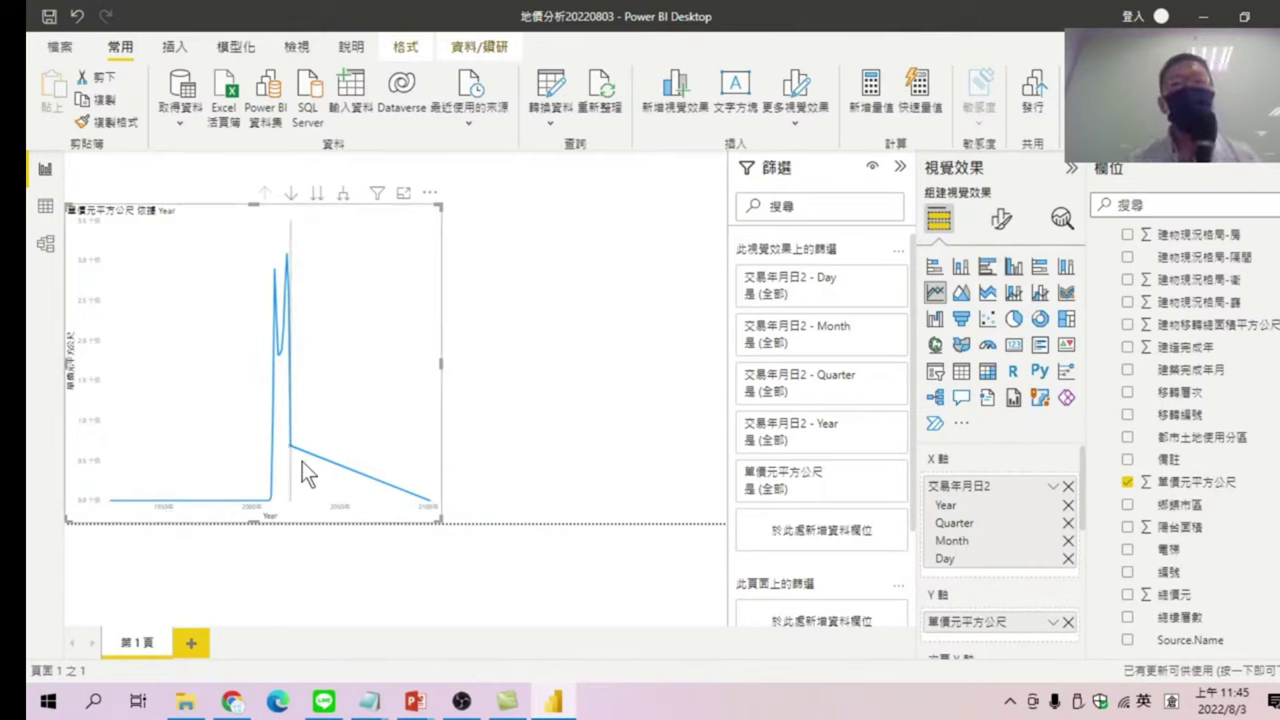
mouse_move(311, 453)
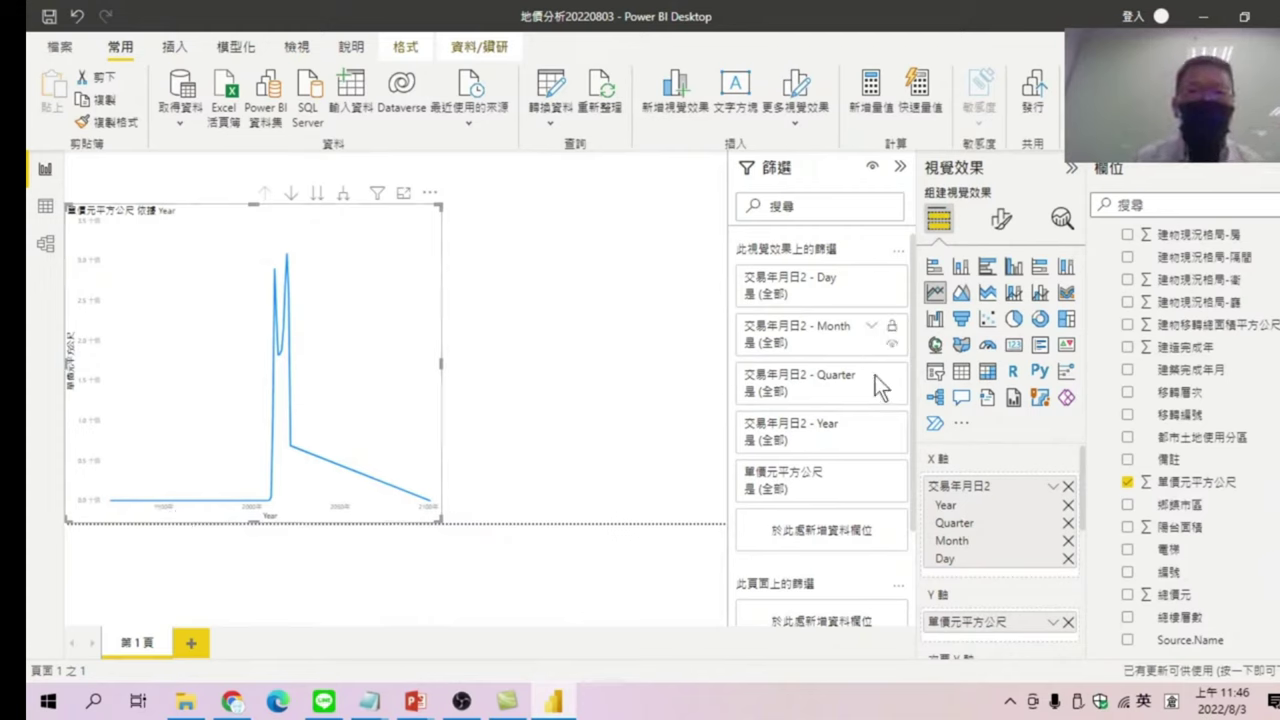
click(899, 168)
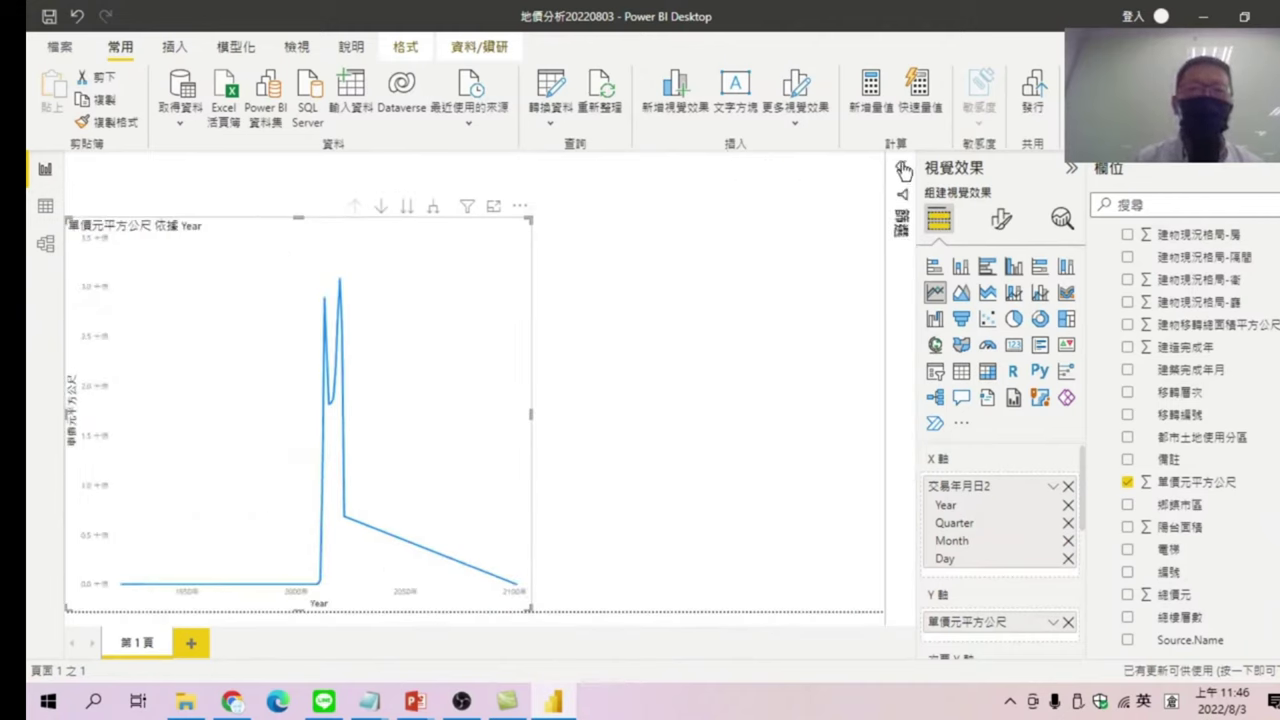
click(903, 170)
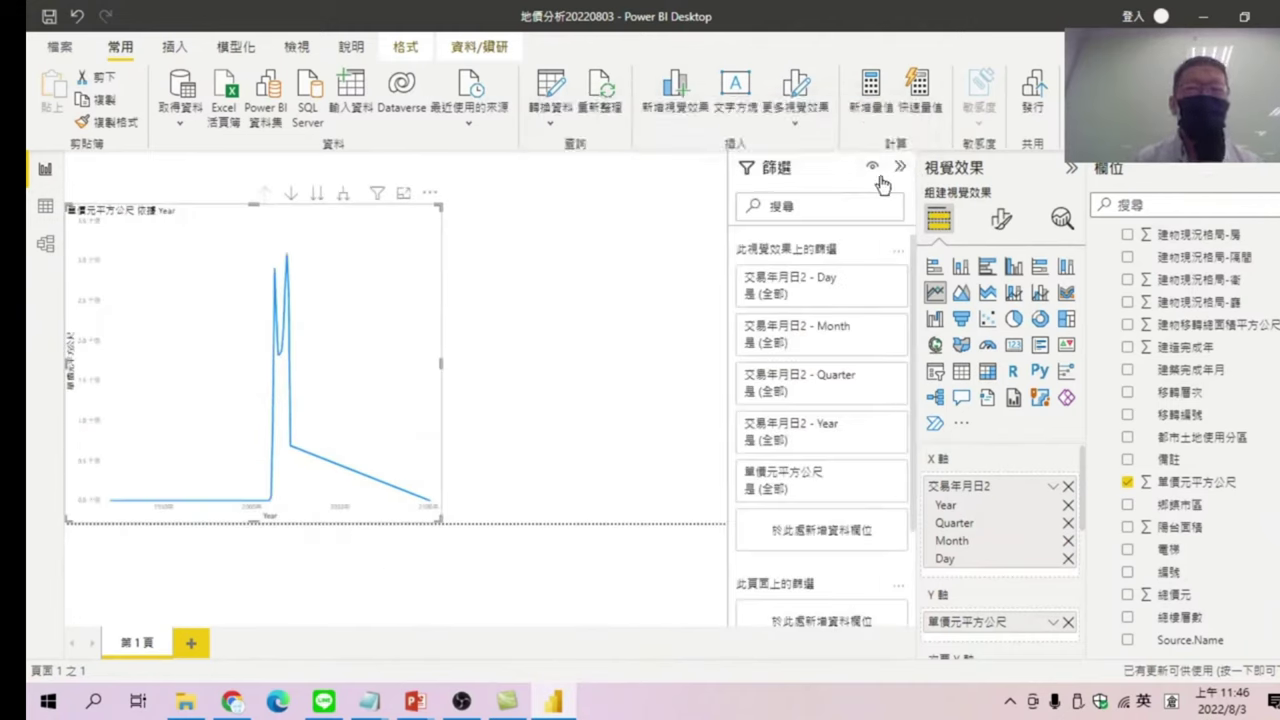
click(558, 268)
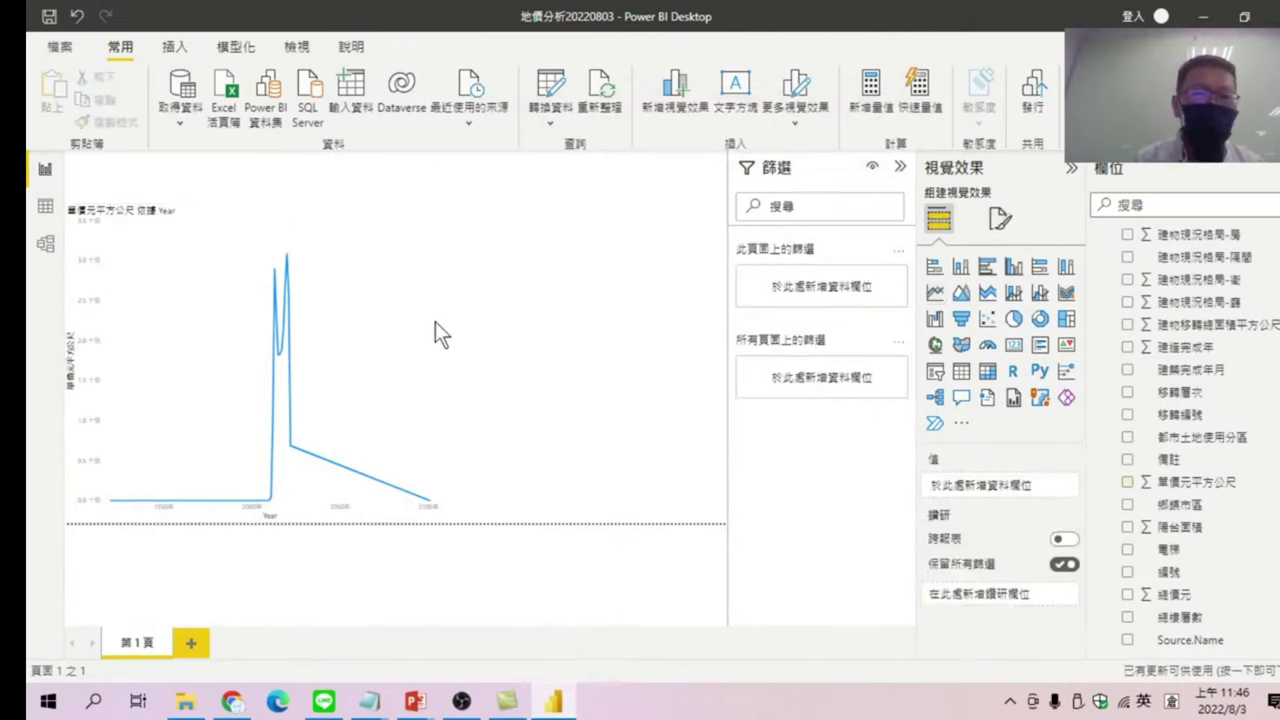
click(363, 279)
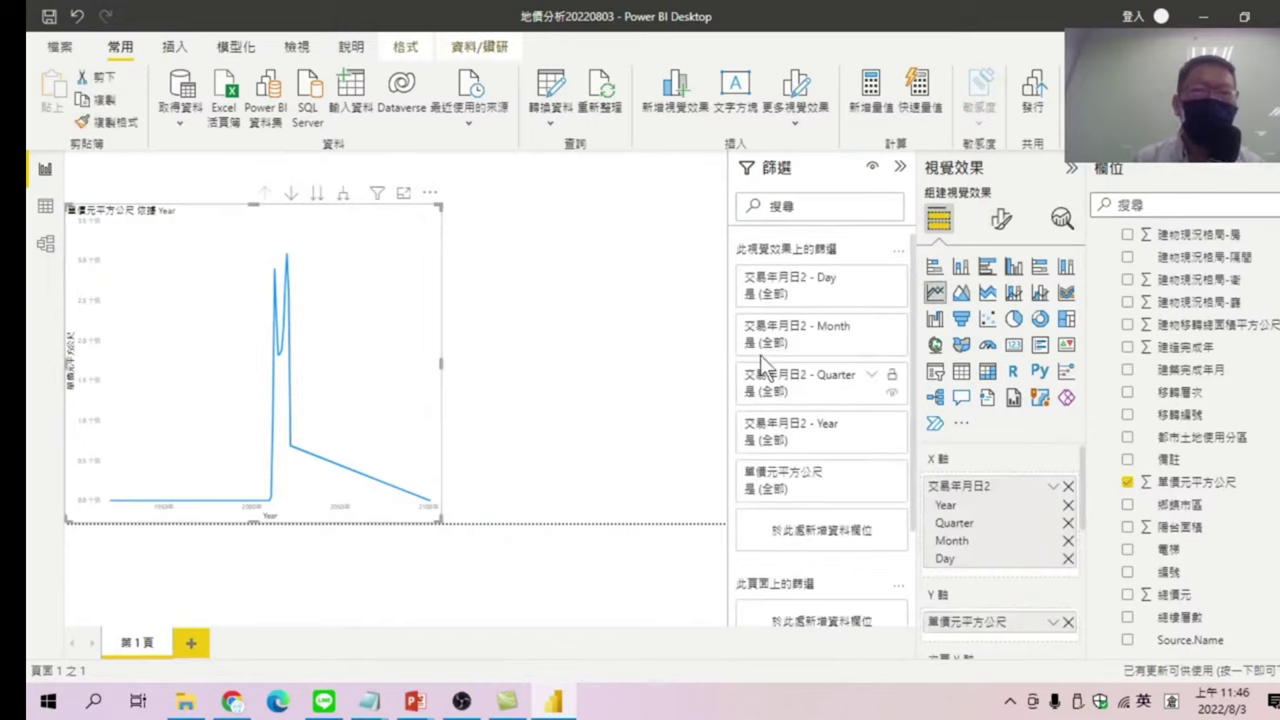
click(550, 242)
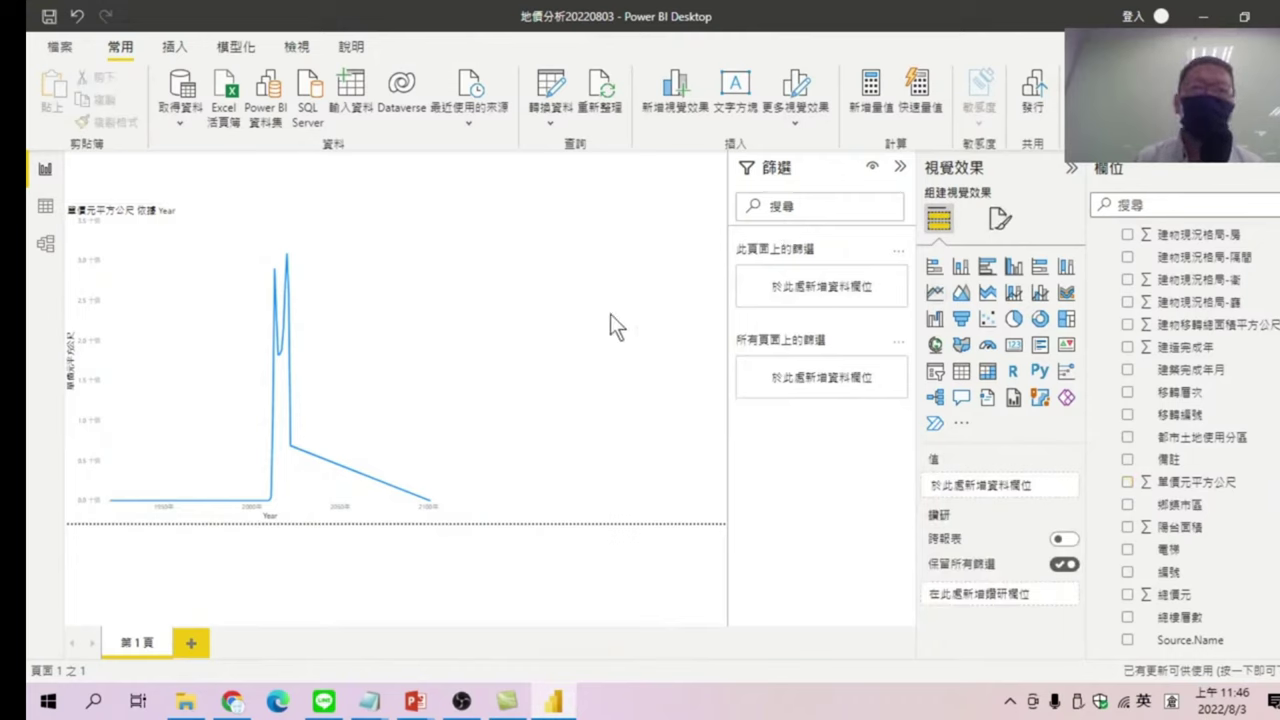
click(350, 325)
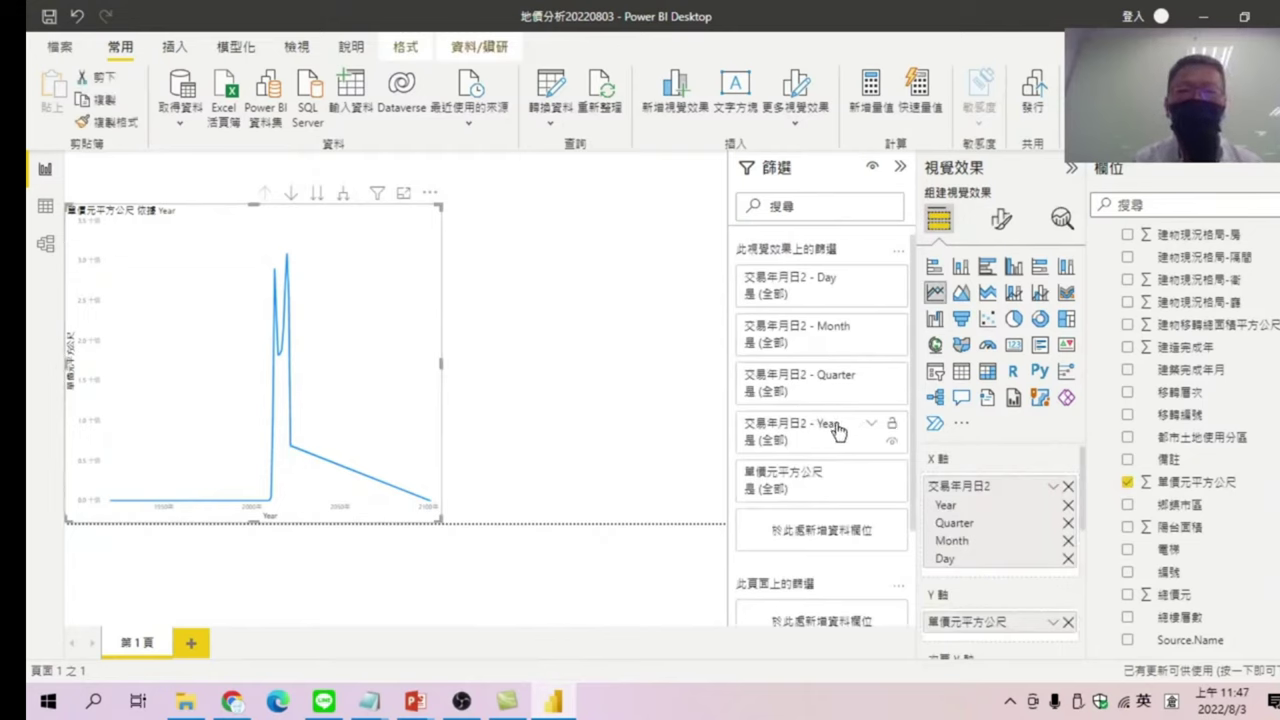
- Give the Year filter conditions 'less than or equal to' 2022 and 'greater than or equal to' 2012
click(872, 427)
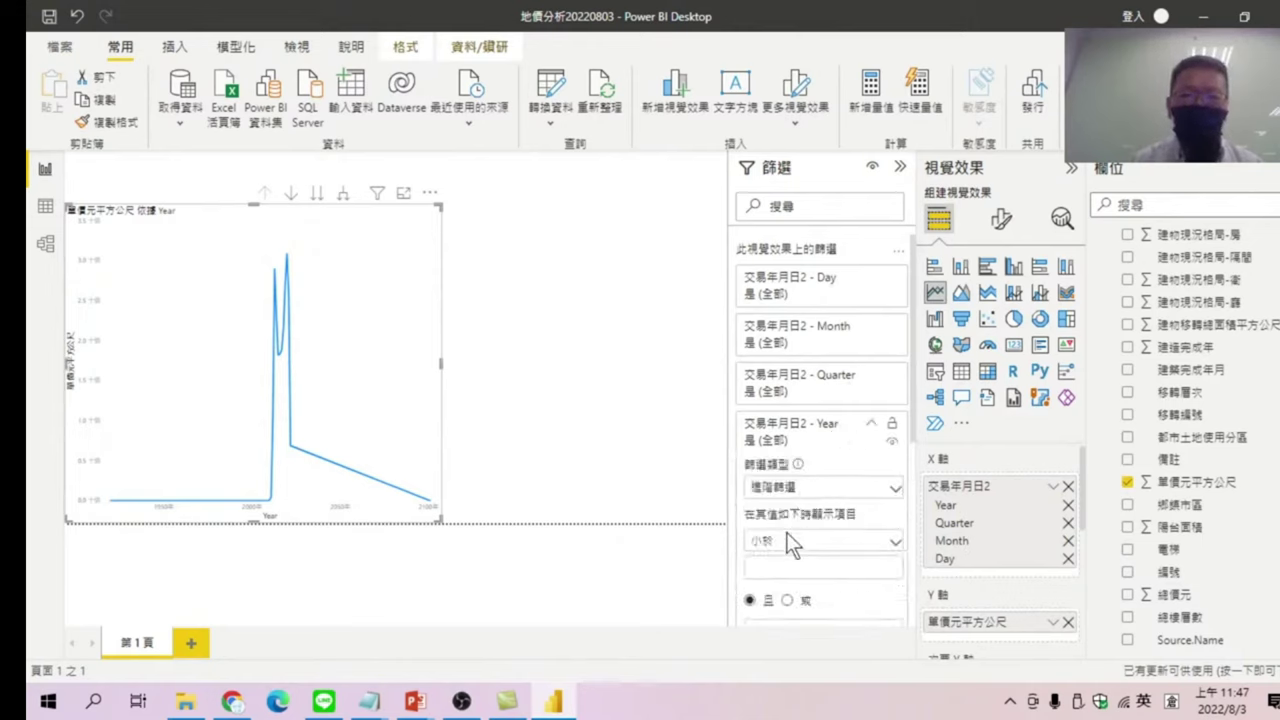
scroll(788, 511, down, 2)
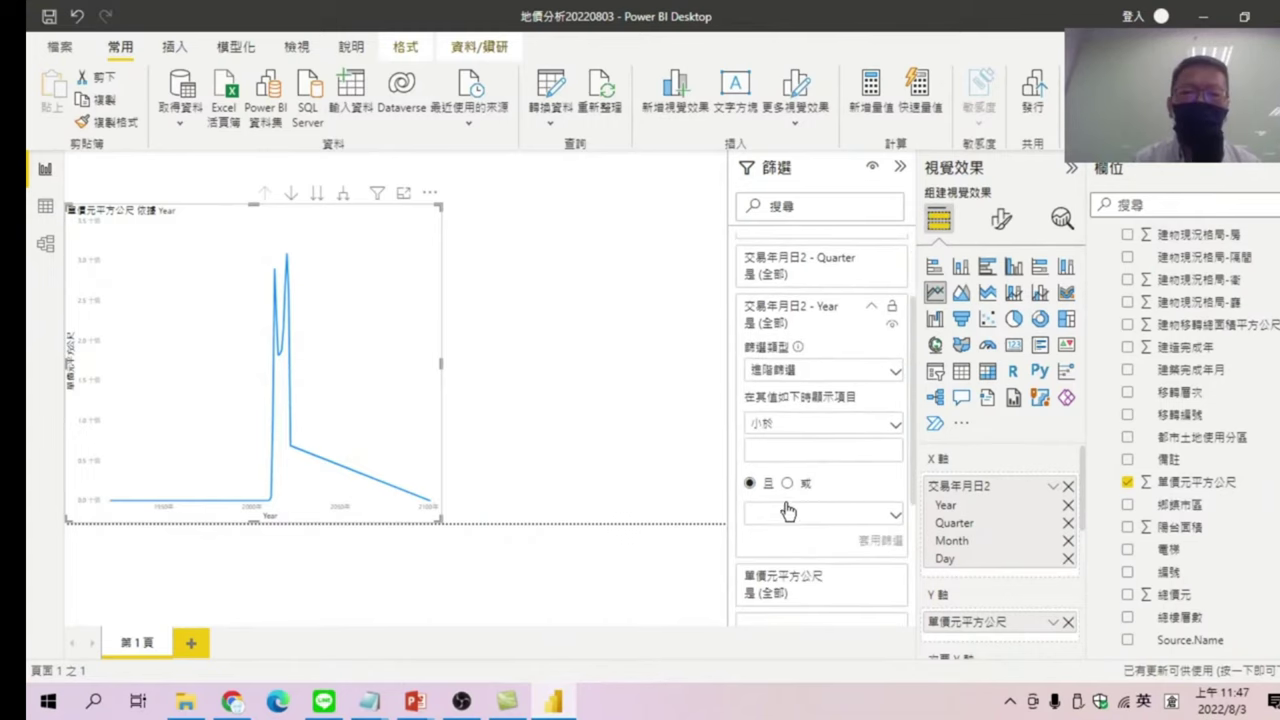
click(781, 425)
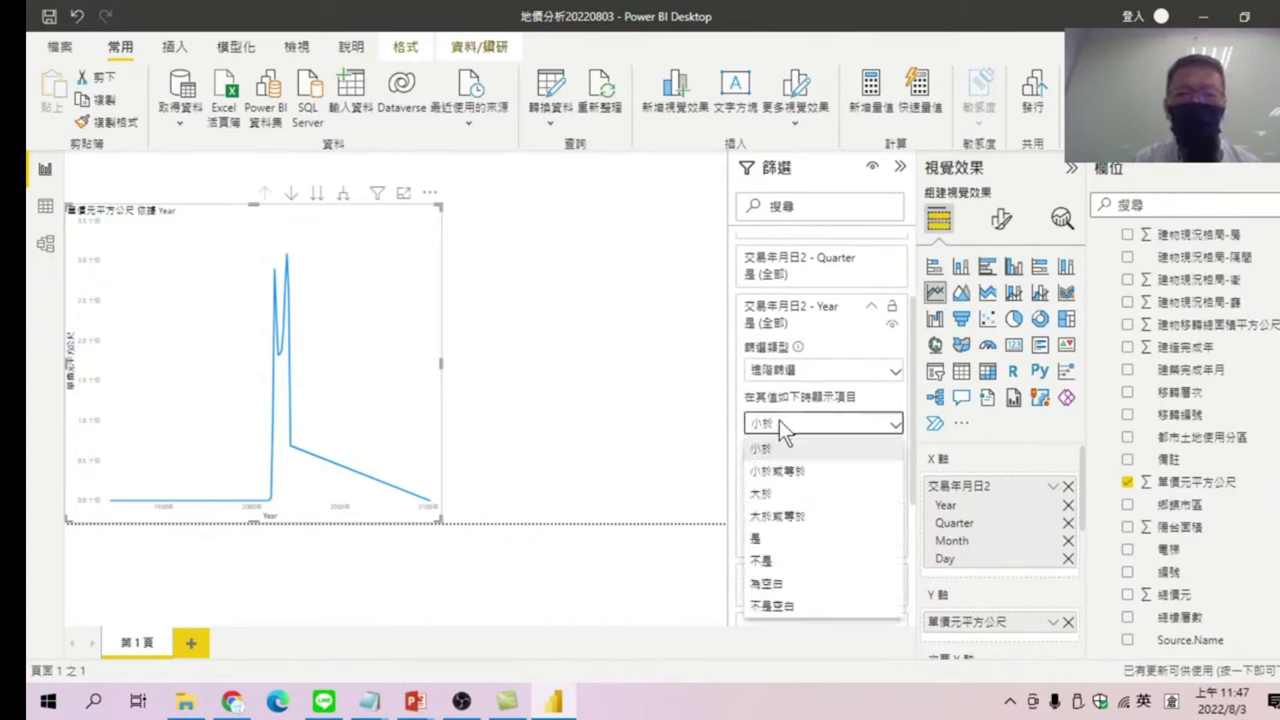
click(781, 474)
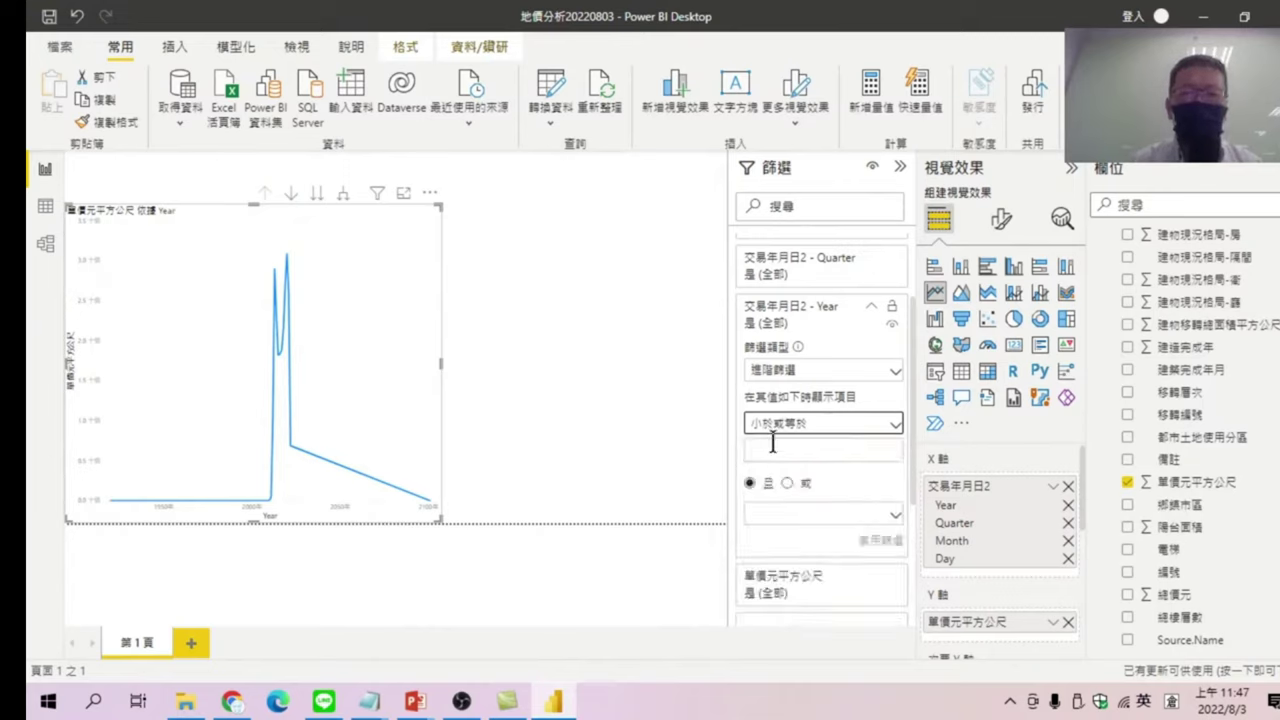
click(771, 452)
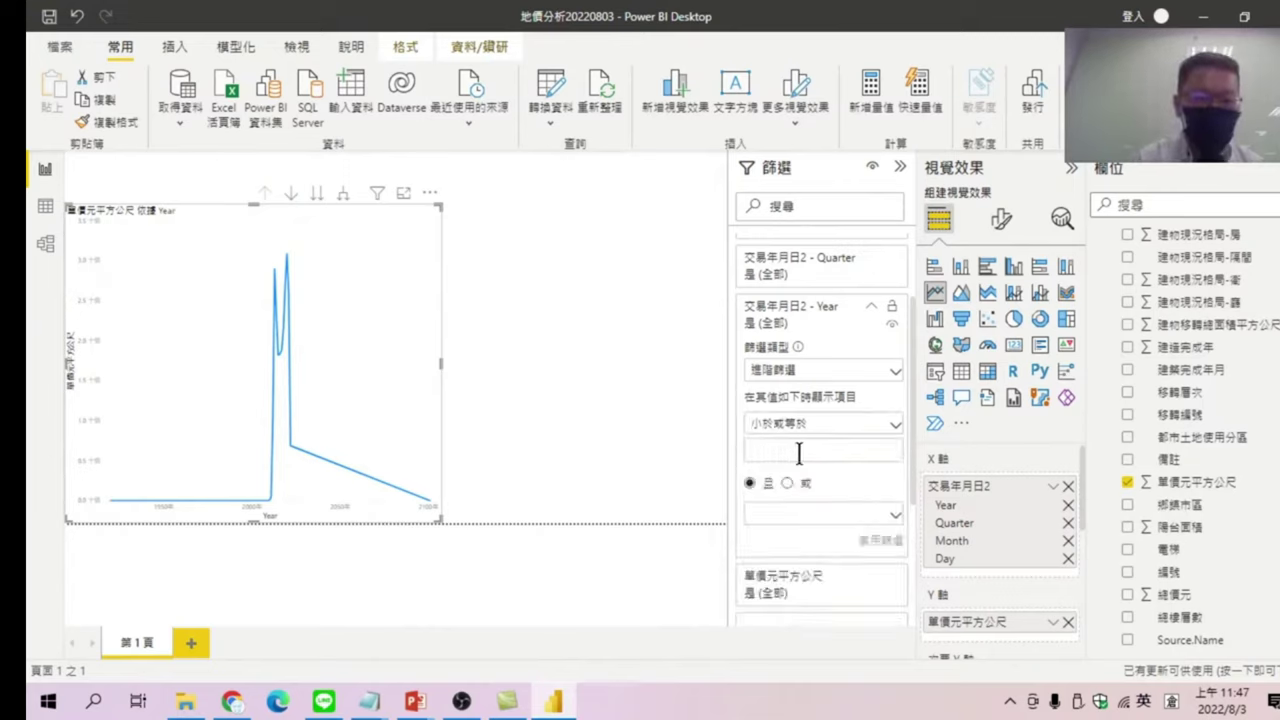
text(2022)
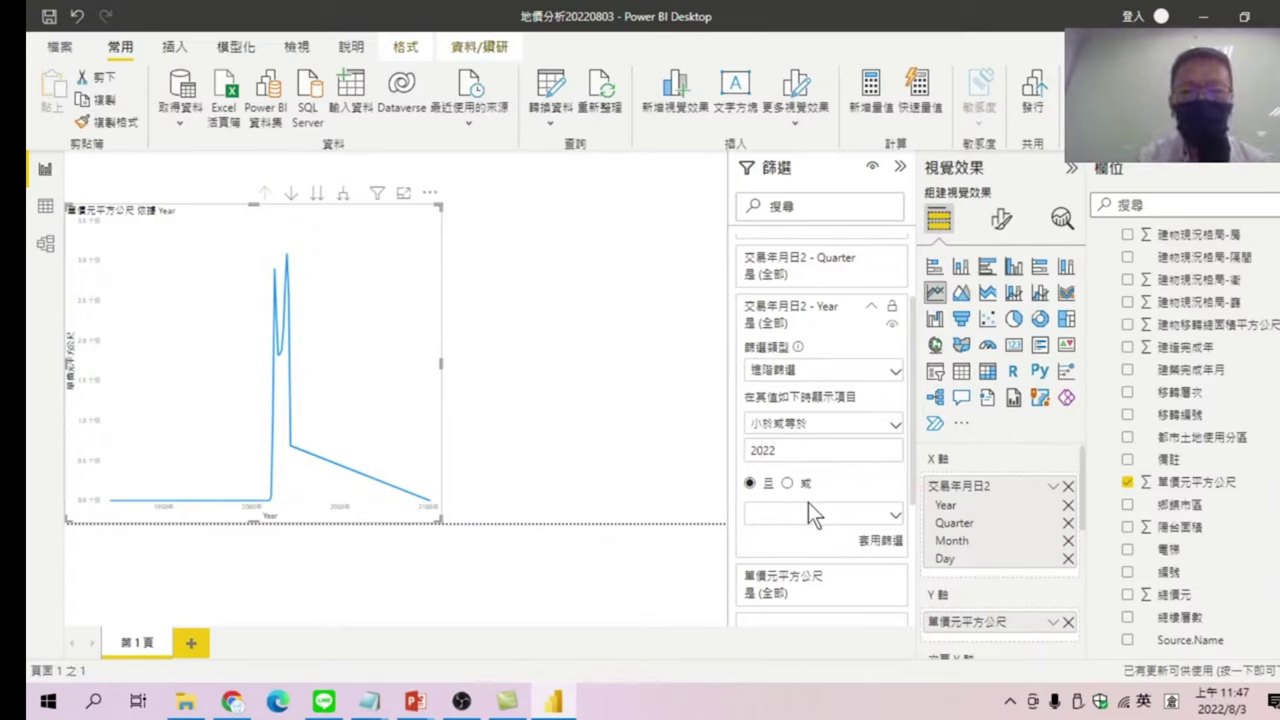
click(781, 517)
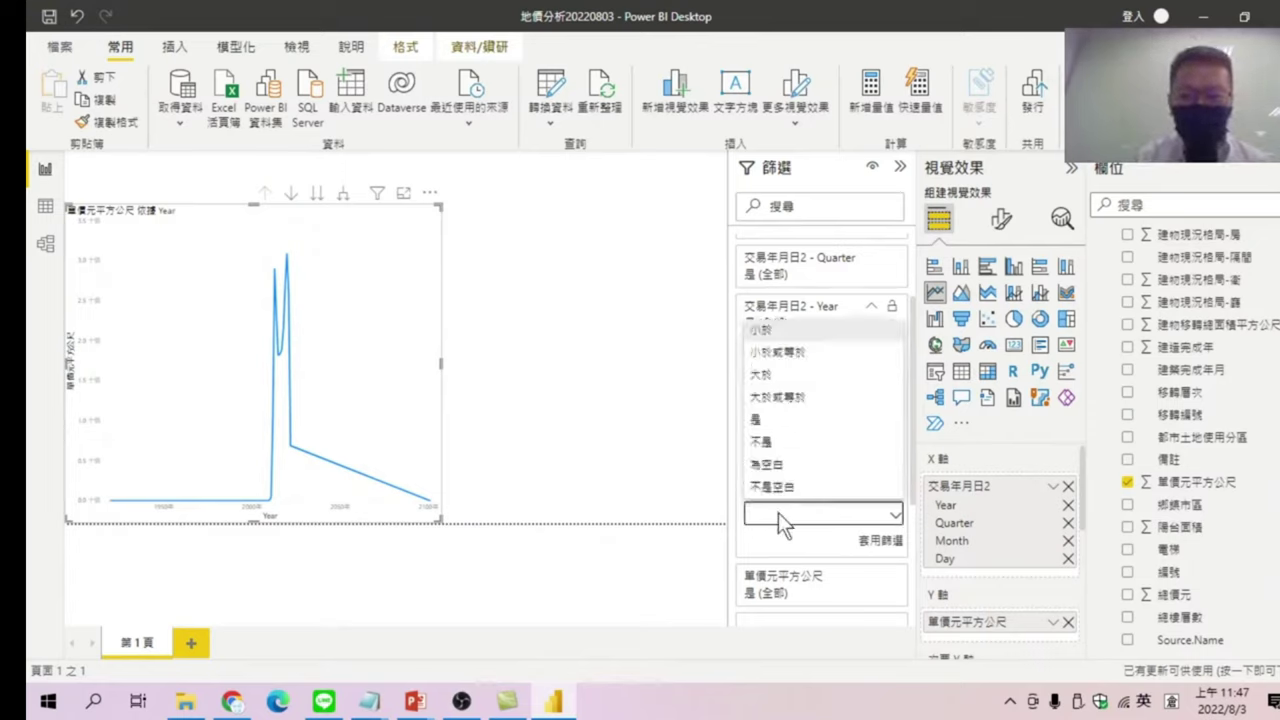
click(779, 398)
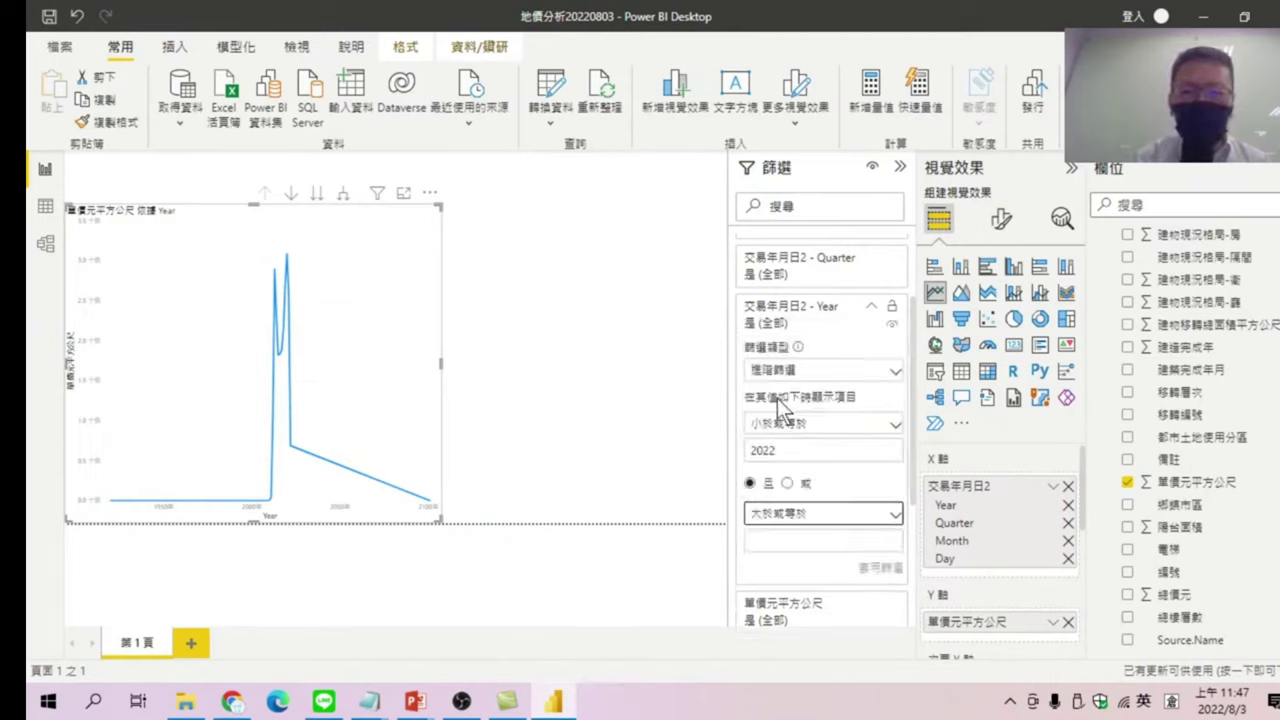
click(784, 540)
text(2011)
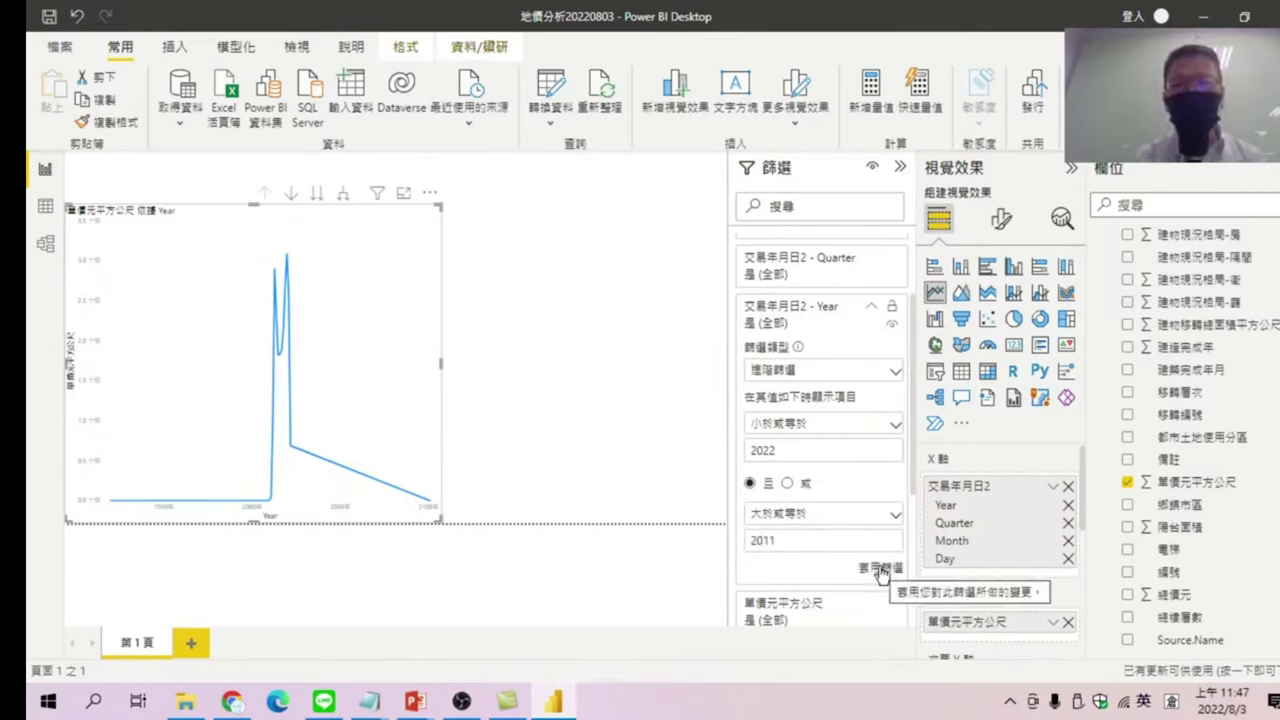
key(BackSpace)
- Finish the 2012 lower bound, apply the Year filter, and review its conditions
text(2)
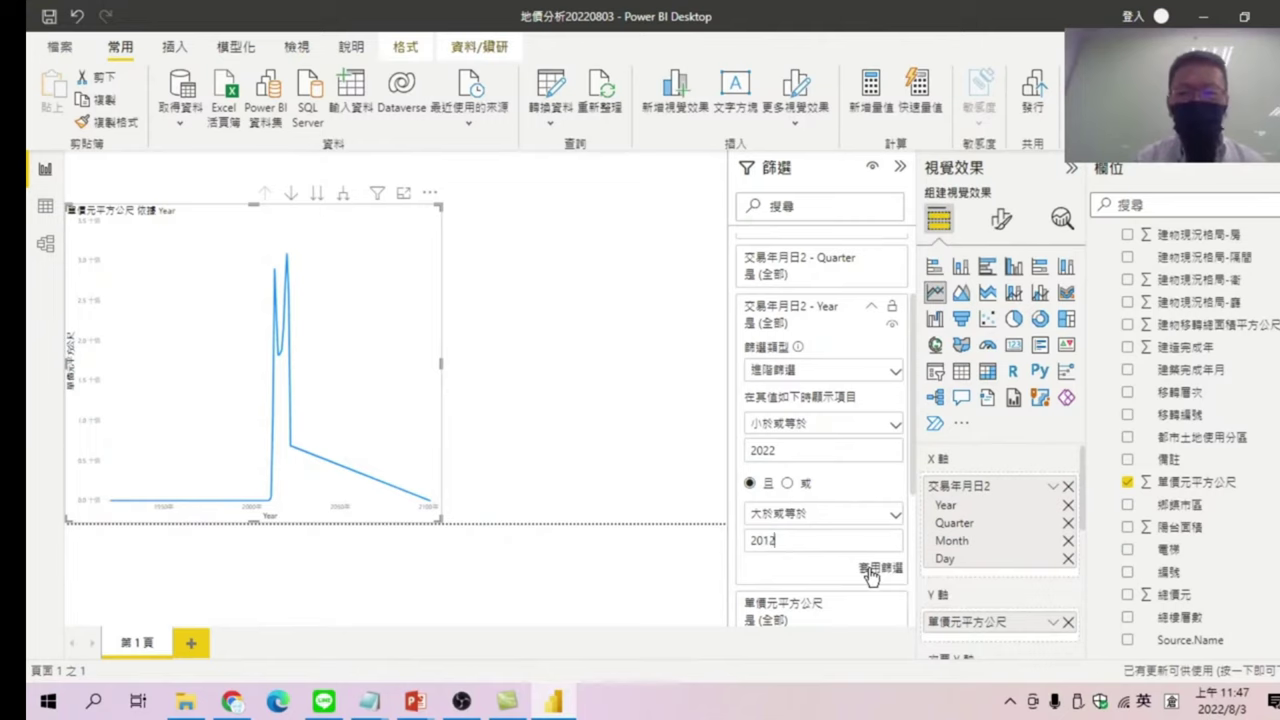
click(870, 570)
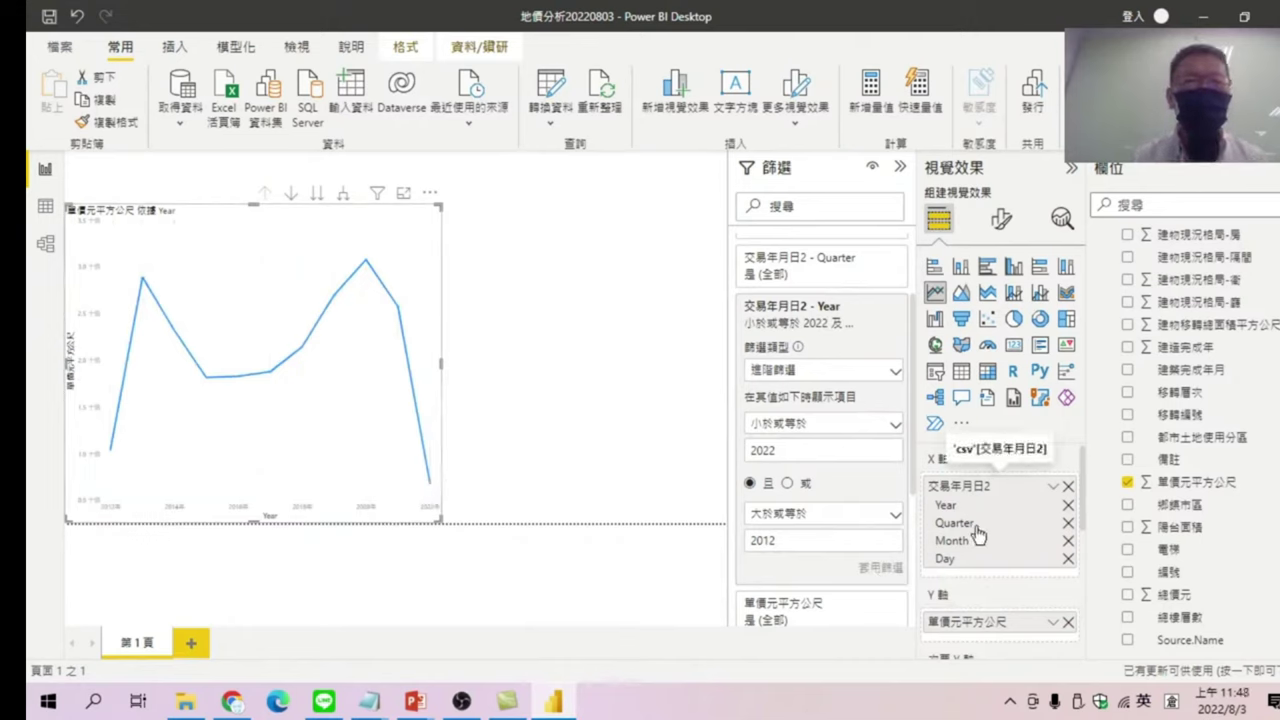
mouse_move(134, 321)
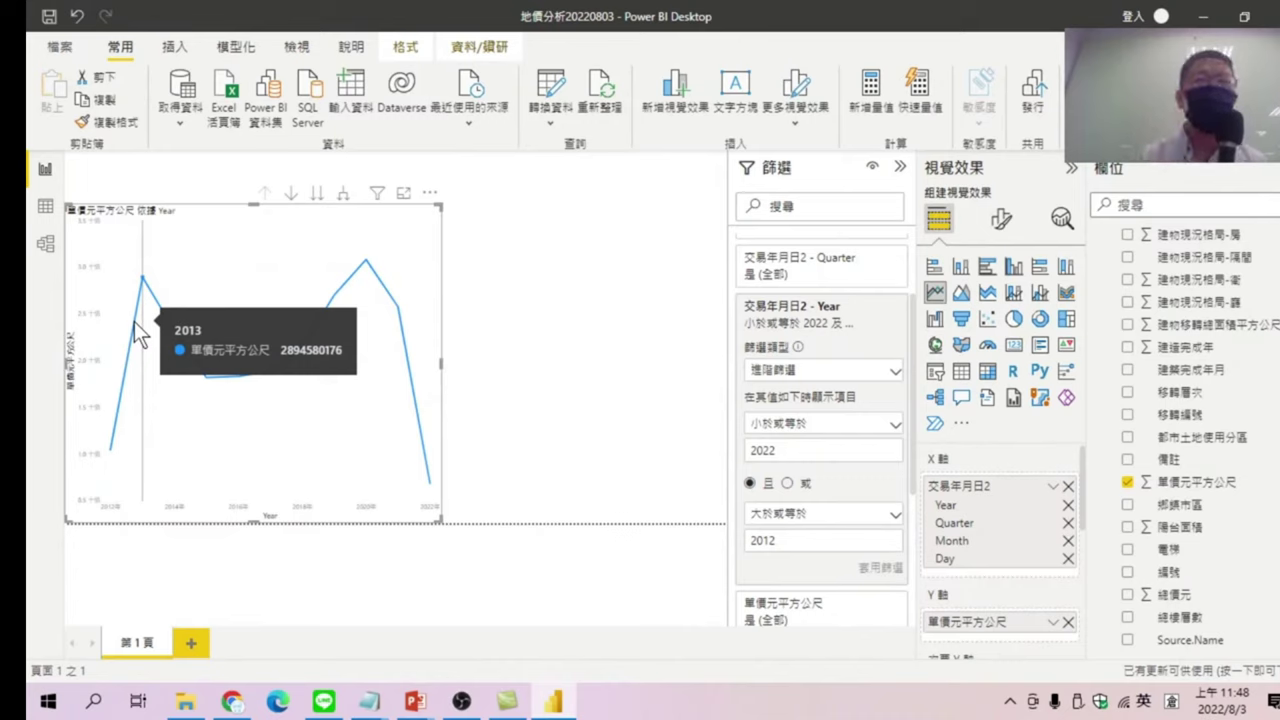
scroll(801, 284, up, 2)
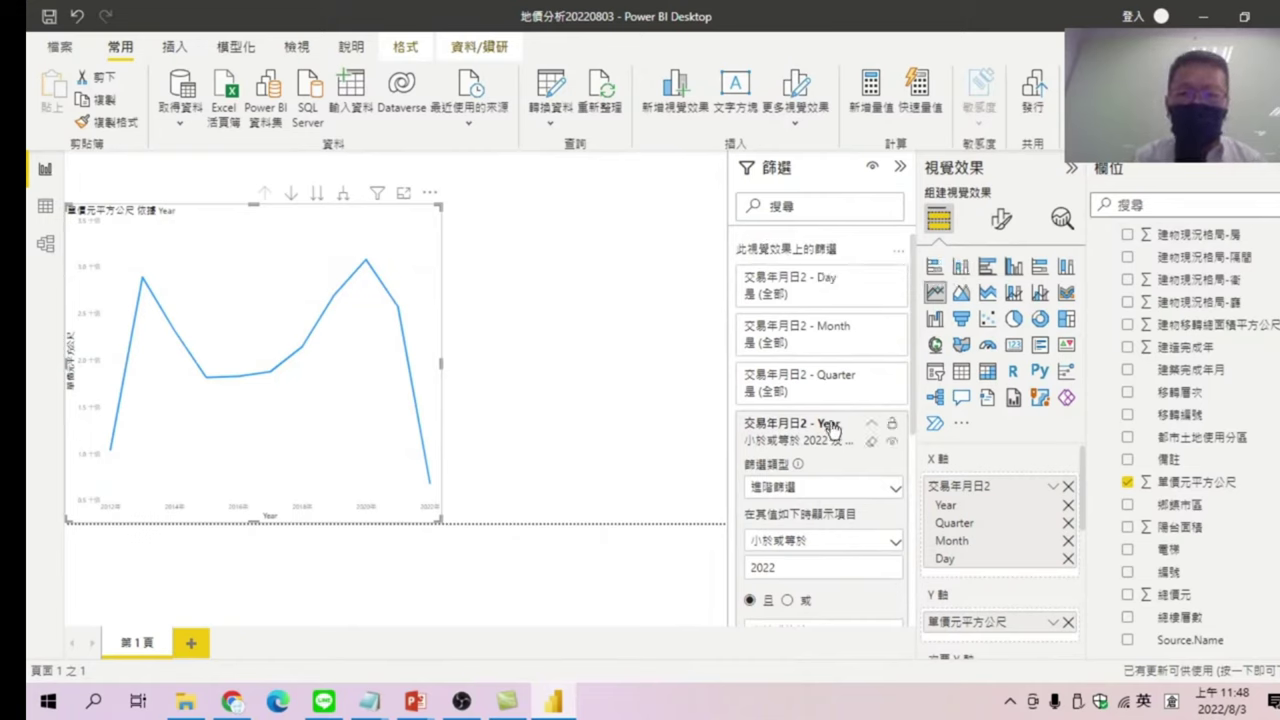
scroll(808, 451, down, 3)
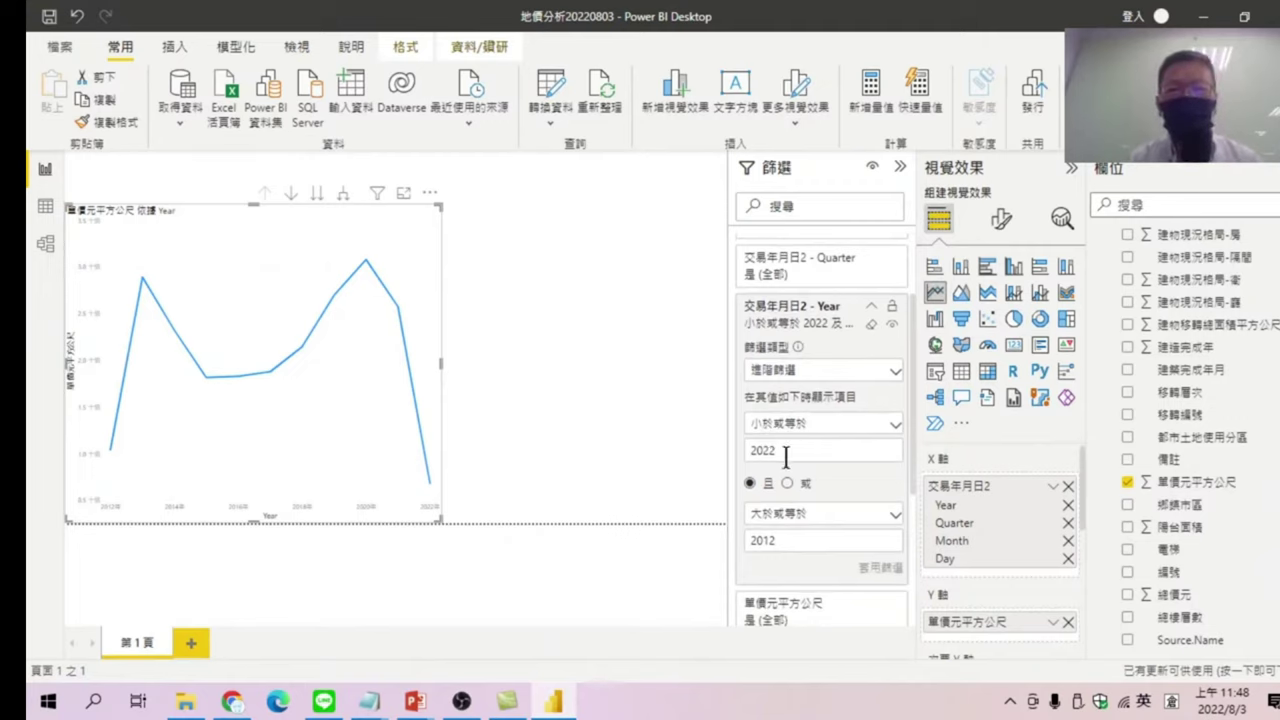
scroll(785, 455, down, 3)
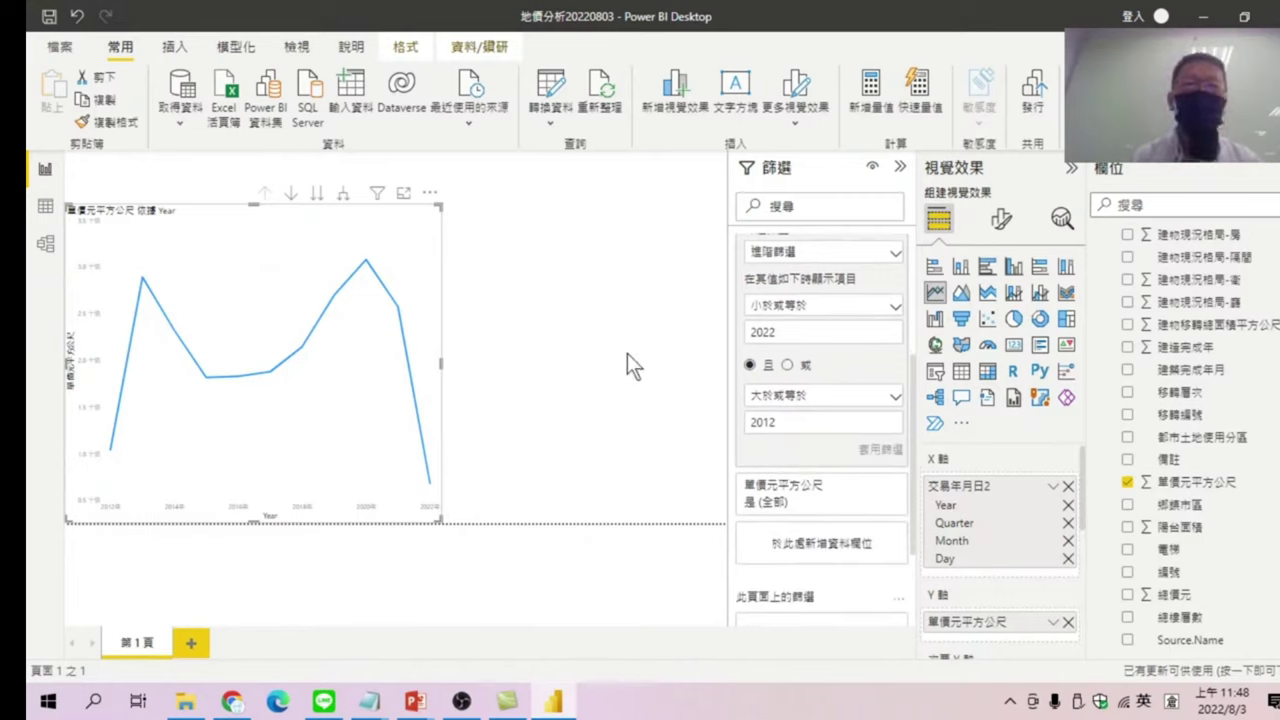
- Collapse the Filters pane to widen the 2012–2022 line chart, reopening it once to check
click(901, 172)
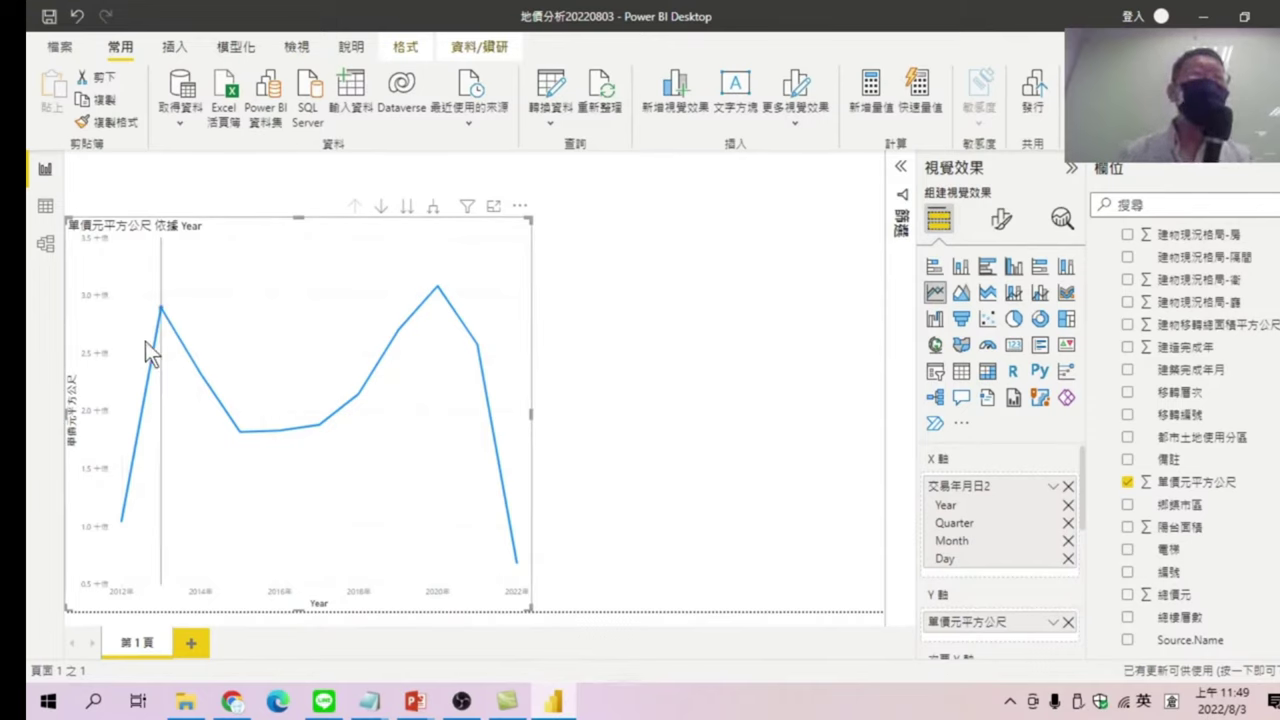
mouse_move(165, 336)
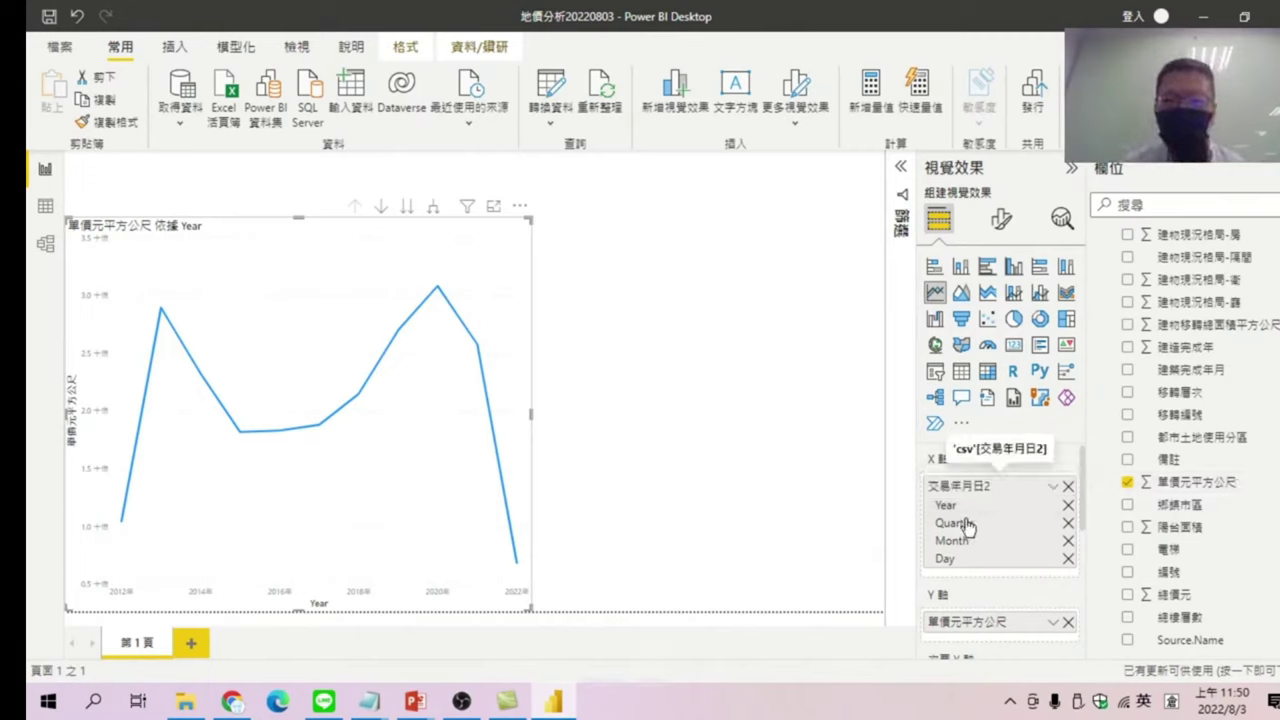
scroll(977, 593, down, 2)
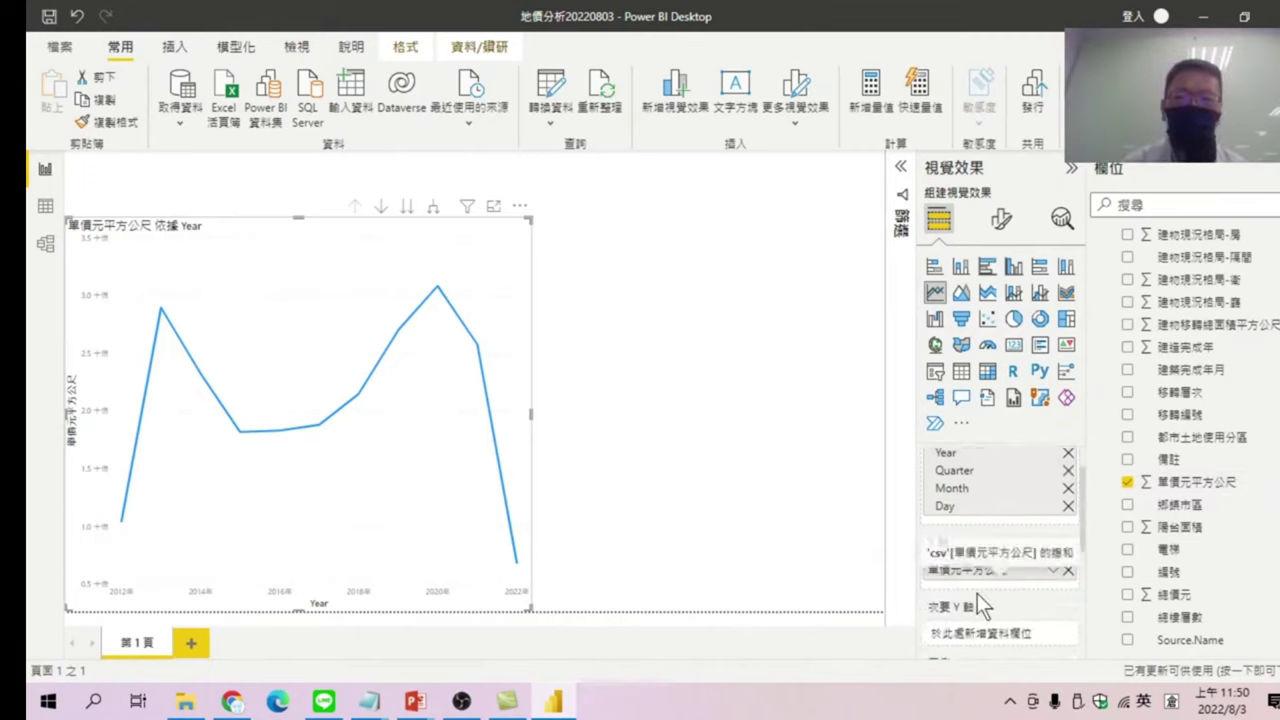
scroll(973, 577, up, 2)
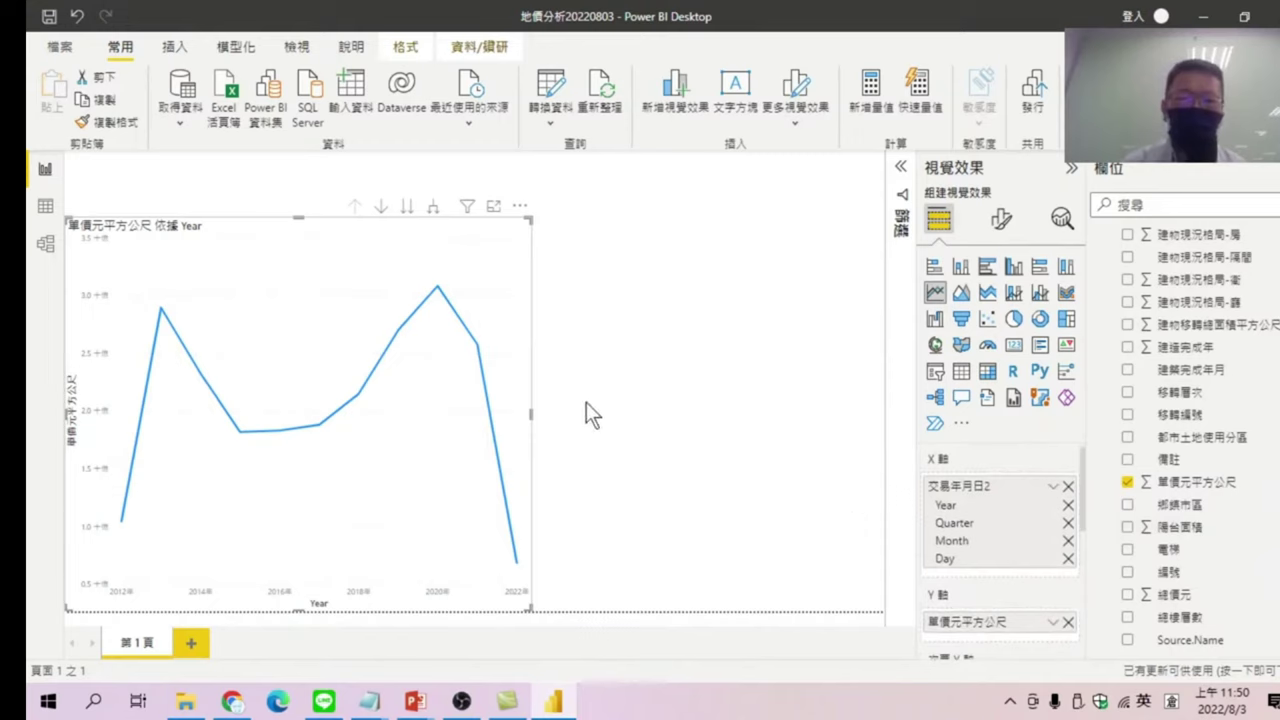
click(903, 170)
click(900, 166)
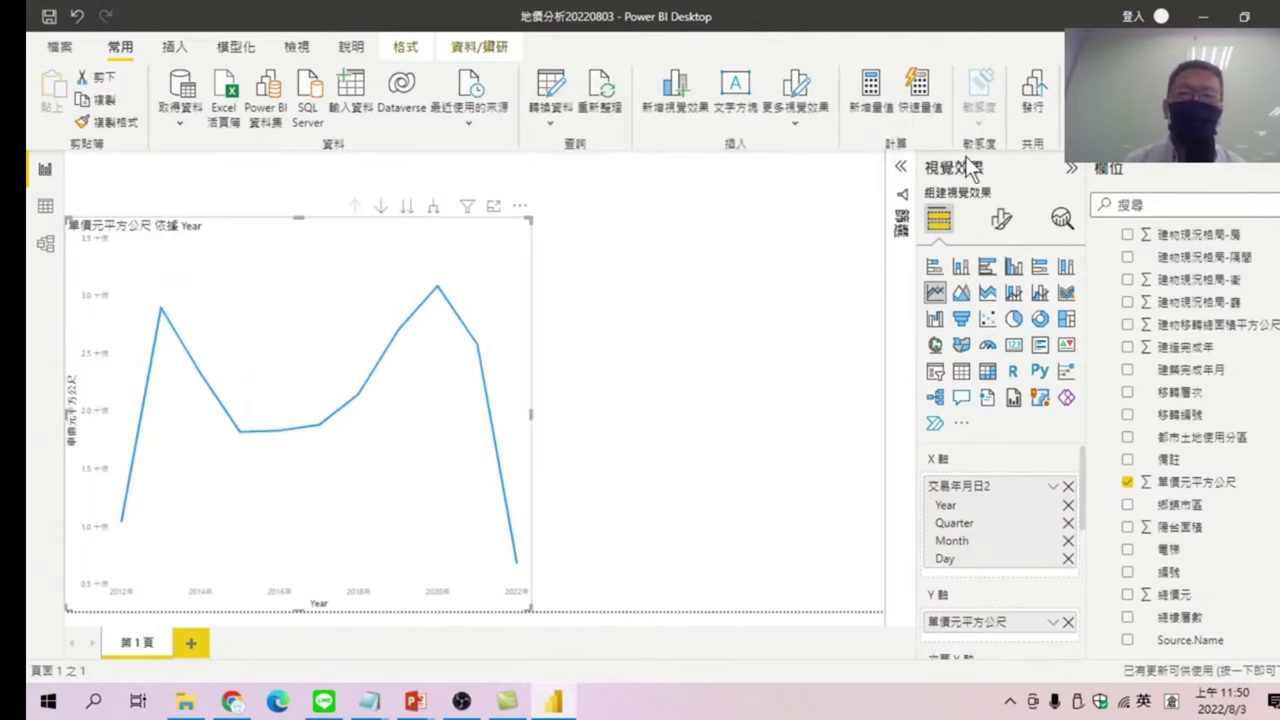
- Switch 單價元平方公尺 to 平均 (Average), showing yearly averages from 39666.36 in 2012
click(1053, 622)
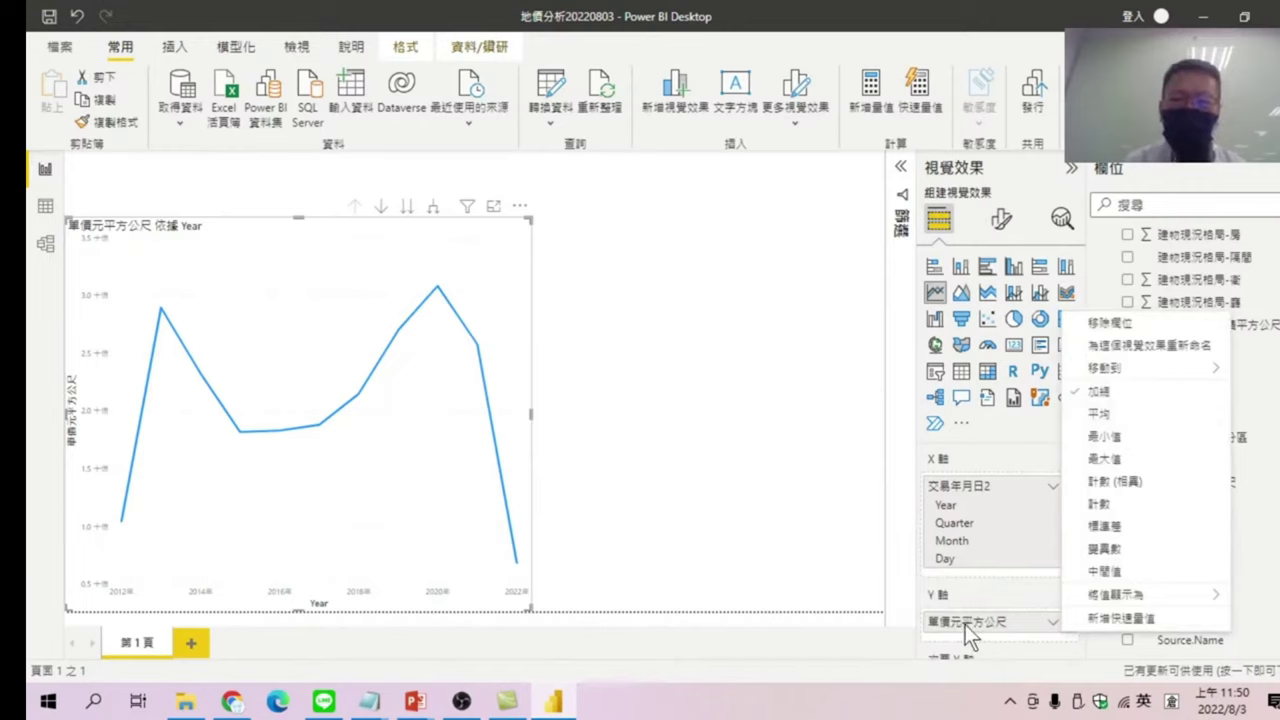
click(1100, 414)
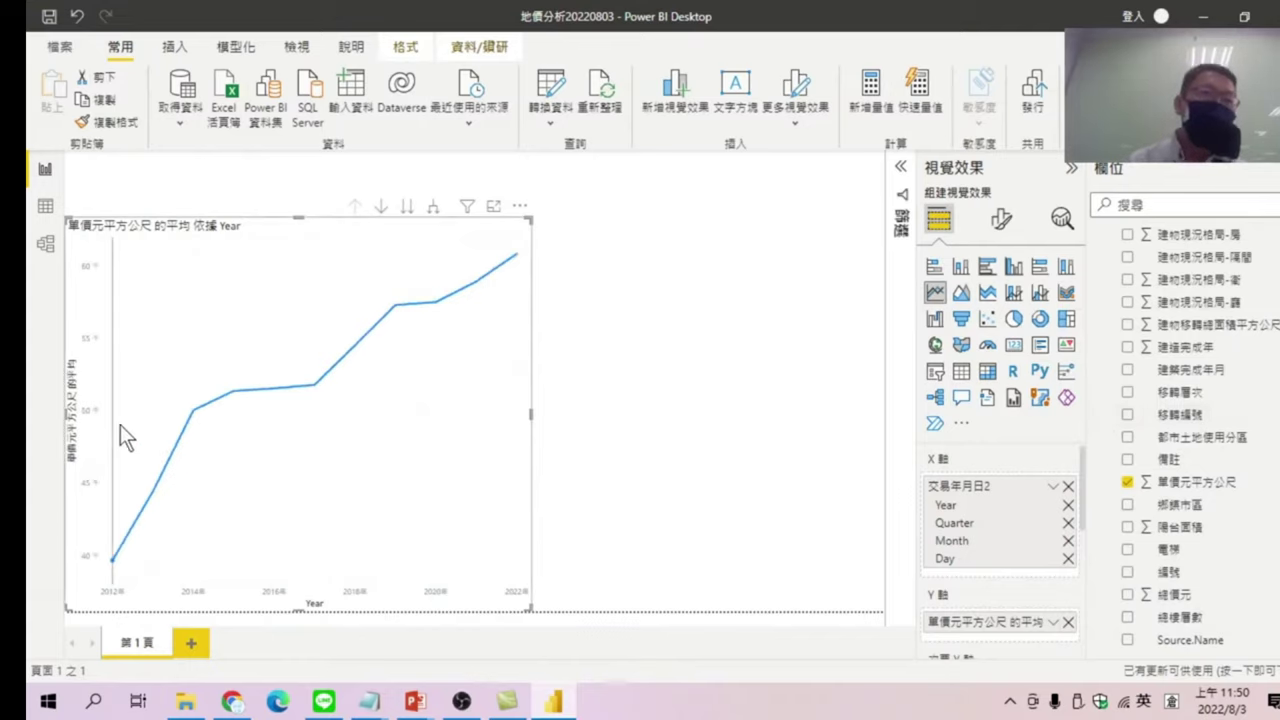
mouse_move(110, 558)
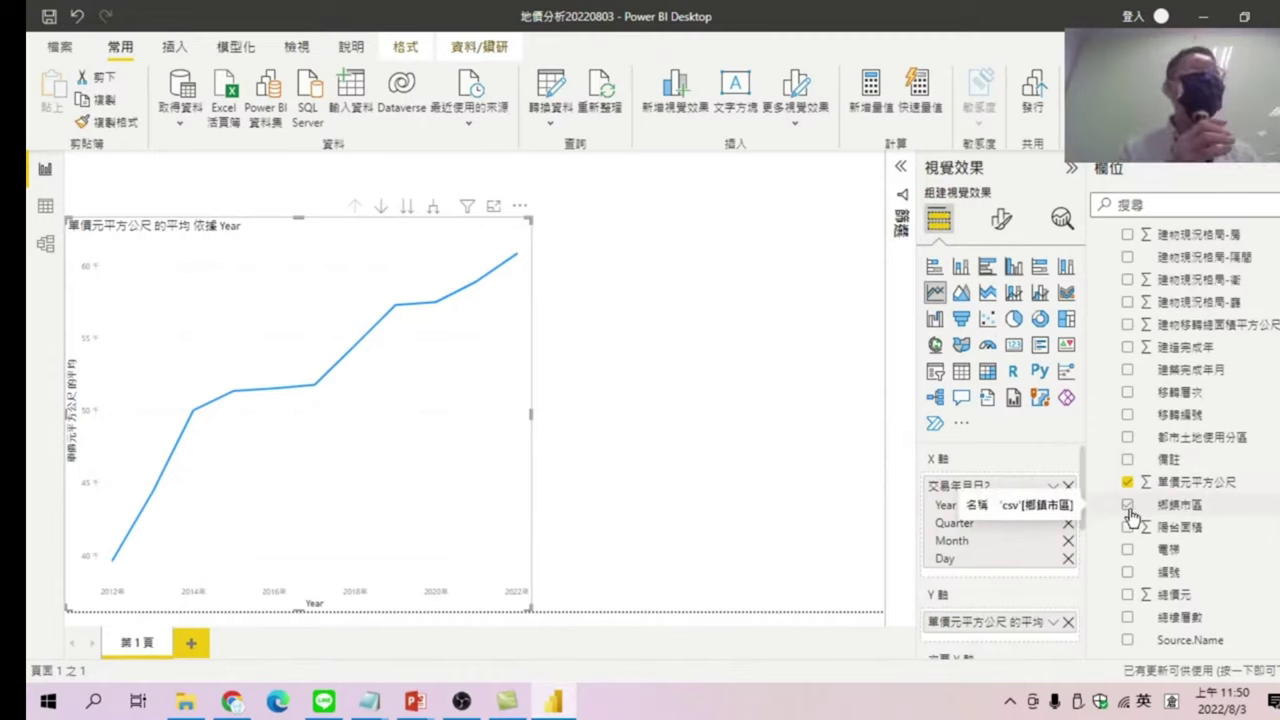
mouse_move(490, 325)
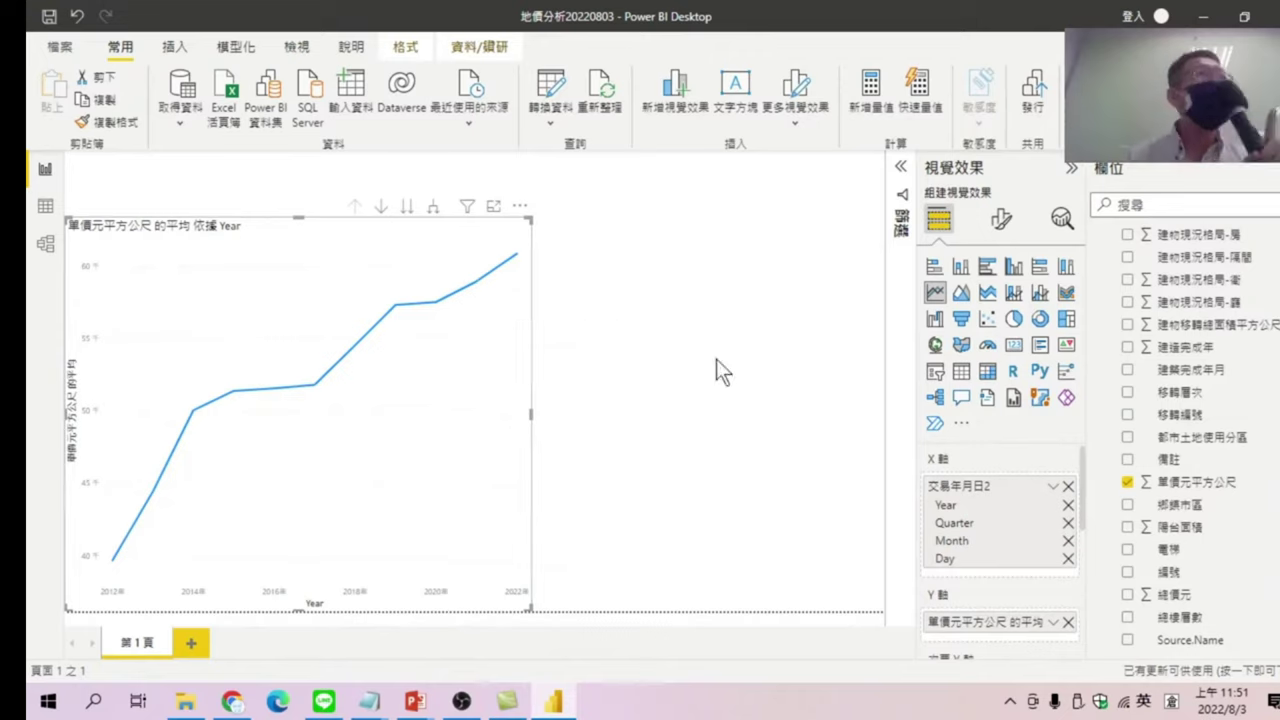
- Set 單價元平方公尺 back to 加總 (Sum), then reopen its aggregation choices
click(1057, 625)
click(1108, 400)
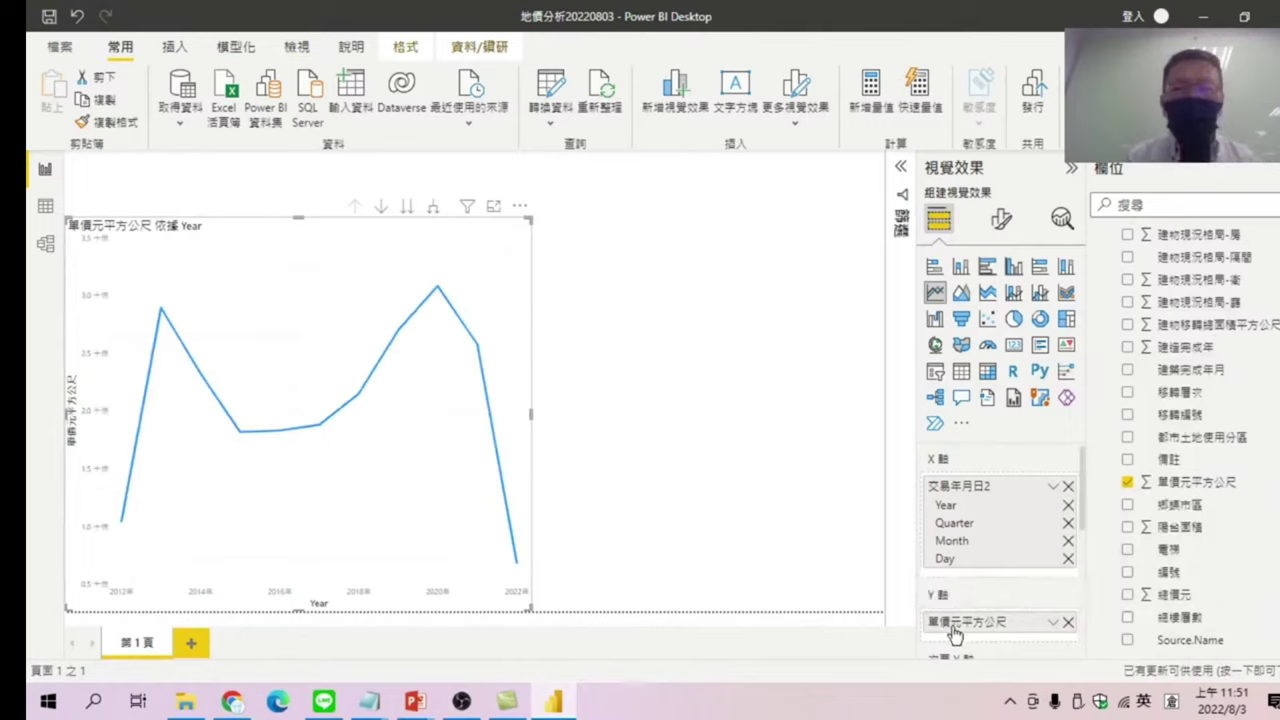
click(1055, 622)
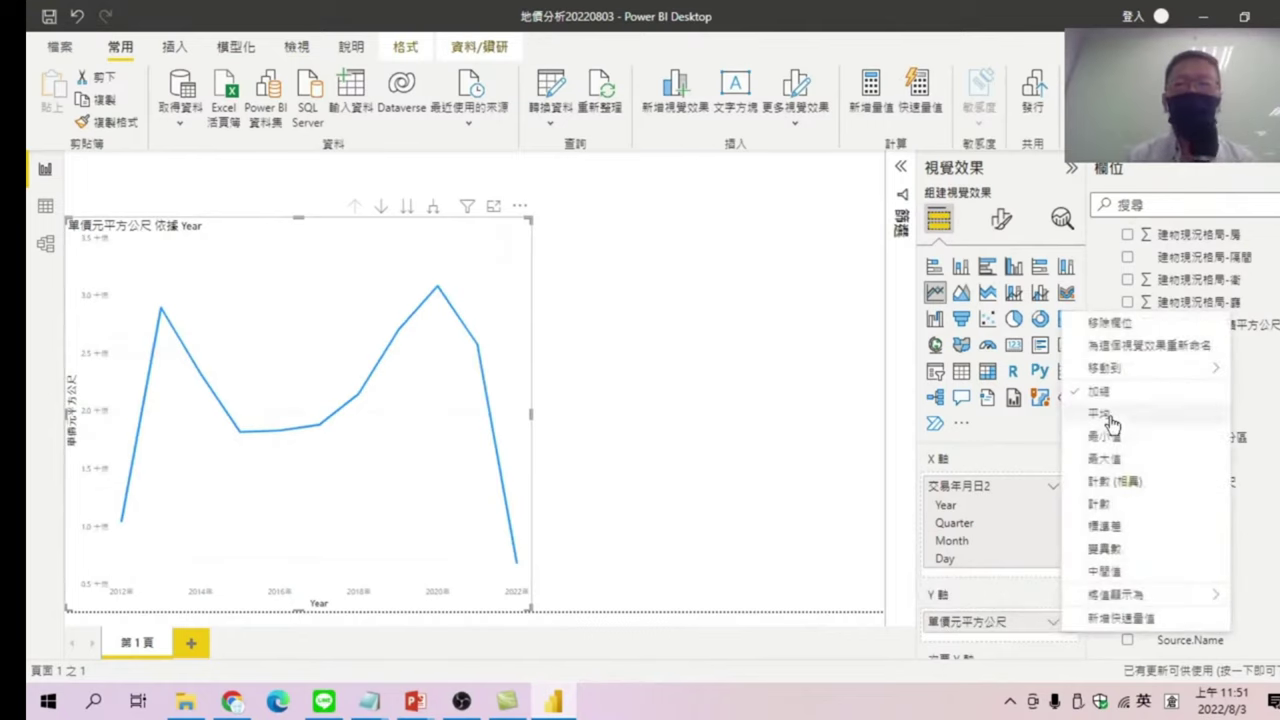